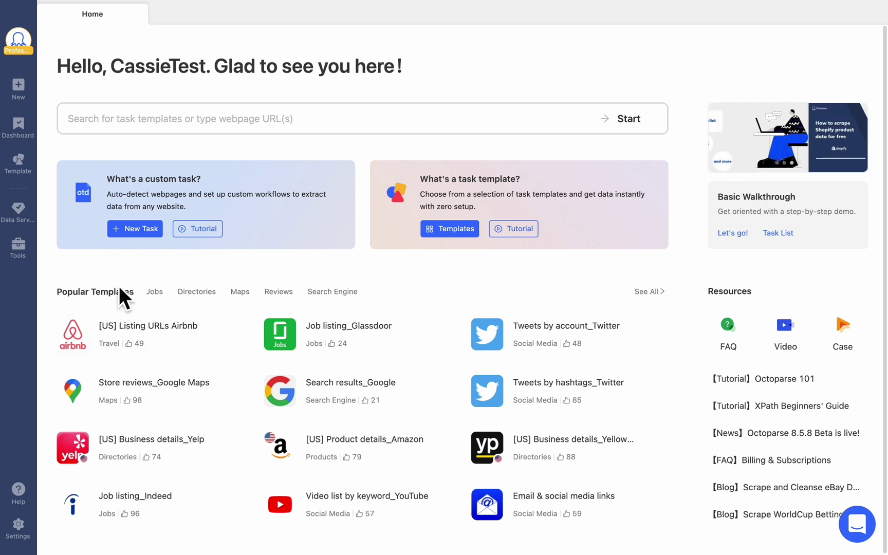
Preview the Airbnb listing URLs template, then bring up the all-category Template Gallery
{"action": "left_click", "coordinate": [74, 347]}
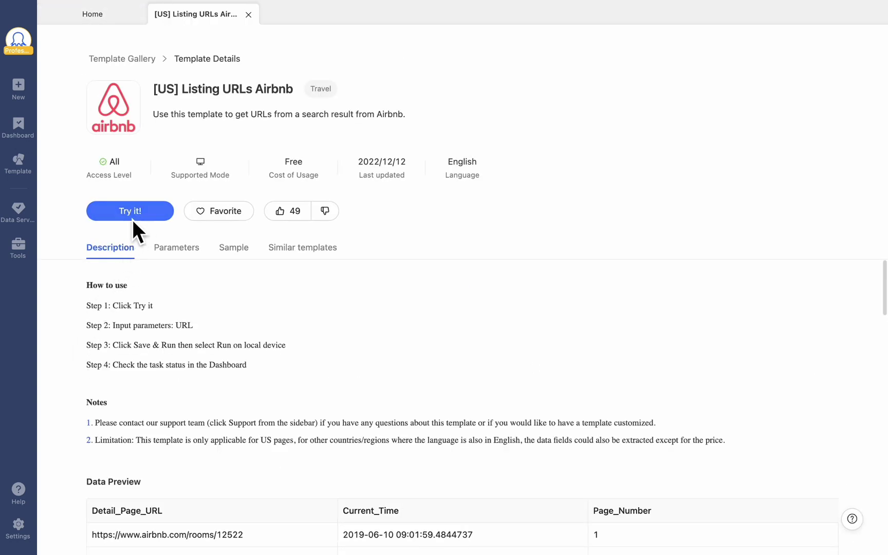
{"action": "left_click", "coordinate": [249, 18]}
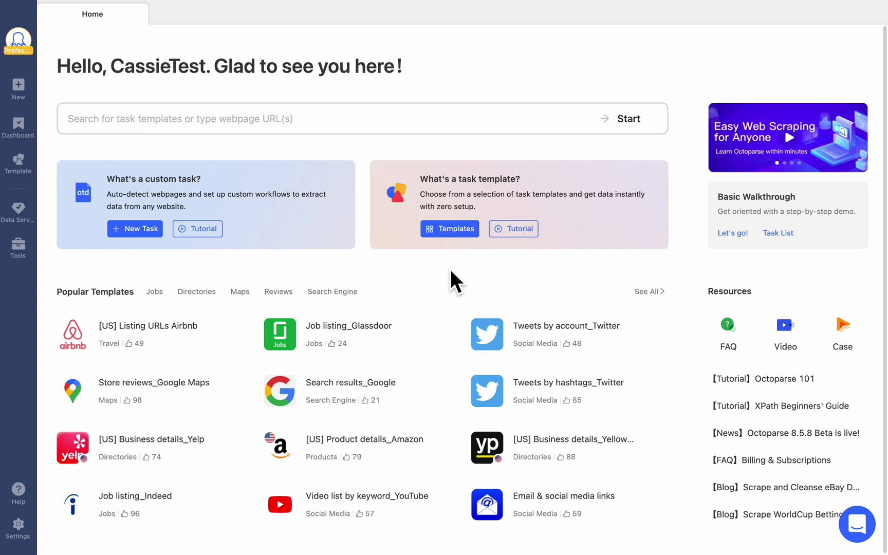
{"action": "left_click", "coordinate": [459, 236]}
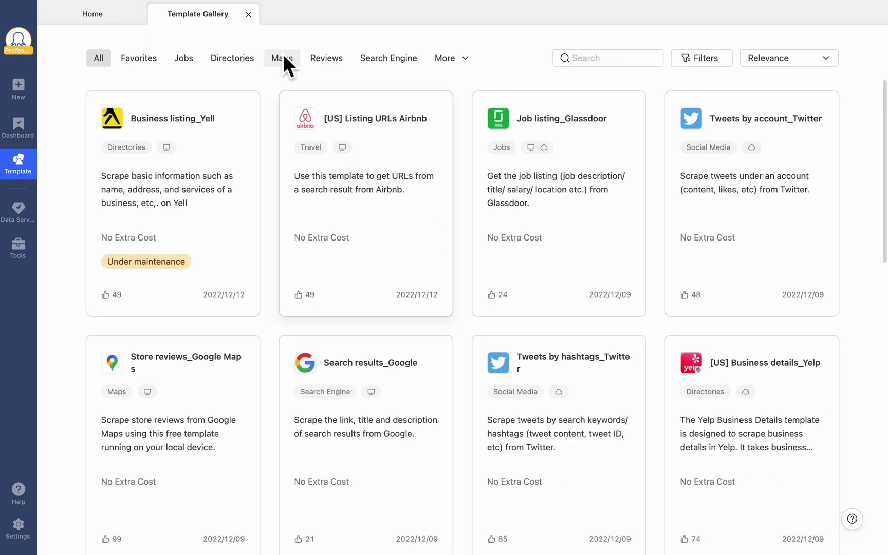
{"action": "left_click", "coordinate": [248, 14]}
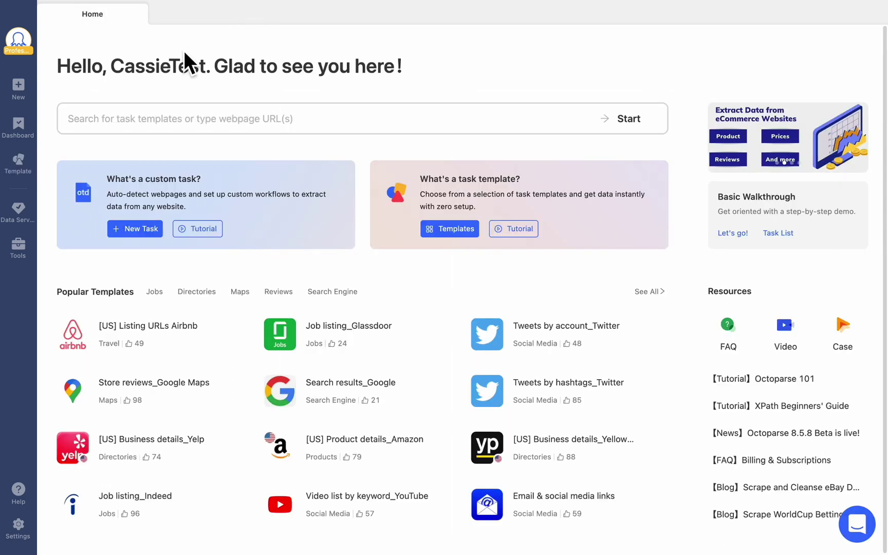
{"action": "left_click", "coordinate": [19, 164]}
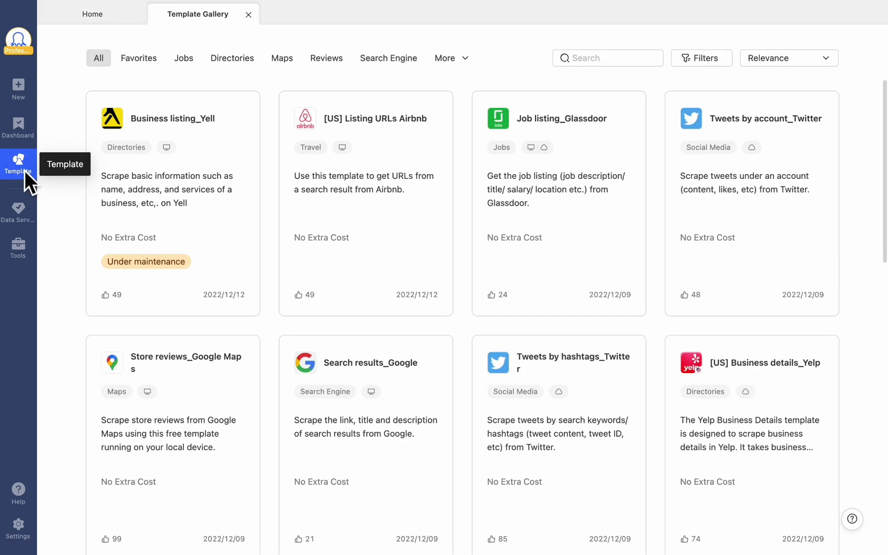
{"action": "mouse_move", "coordinate": [20, 94]}
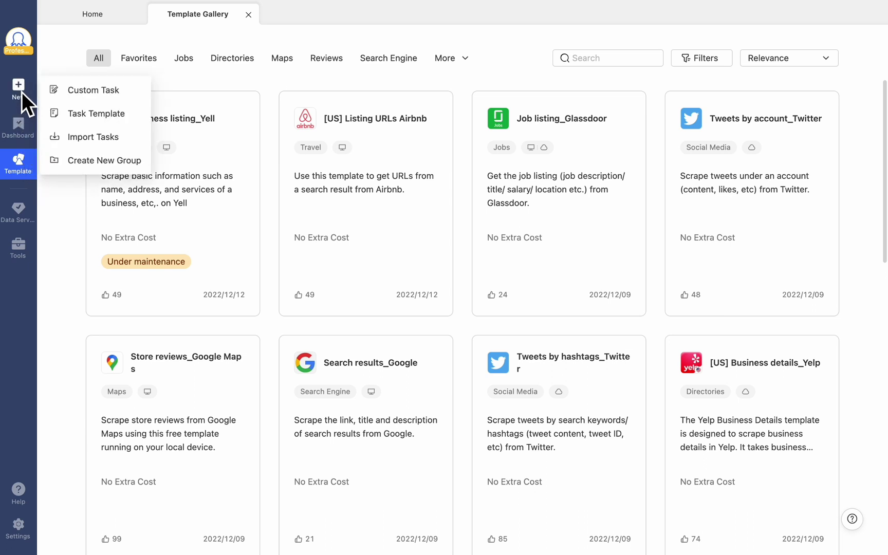
{"action": "left_click", "coordinate": [89, 115]}
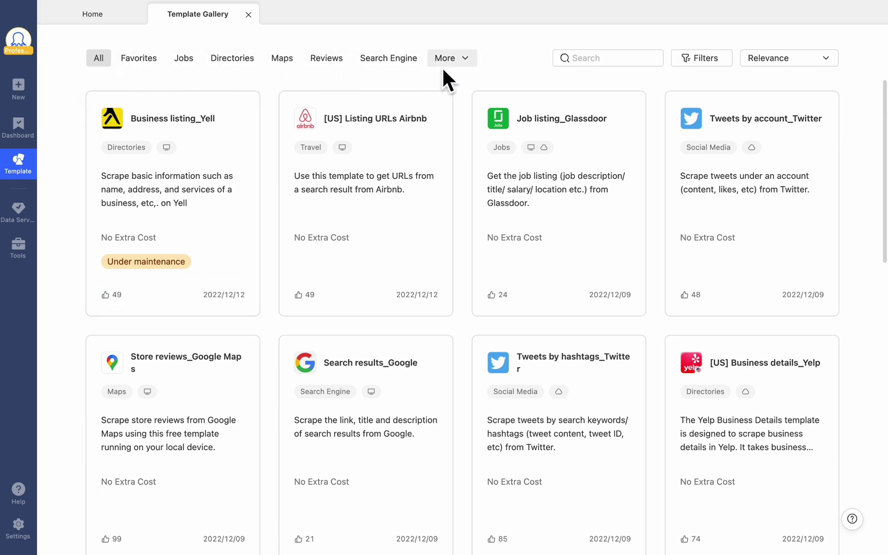
{"action": "left_click", "coordinate": [458, 65]}
{"action": "left_click", "coordinate": [459, 184]}
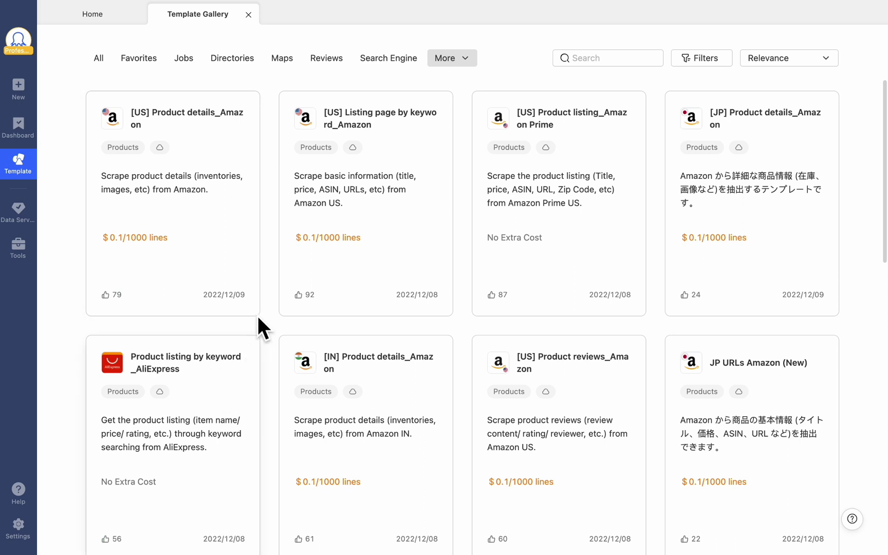
{"action": "left_click", "coordinate": [449, 60]}
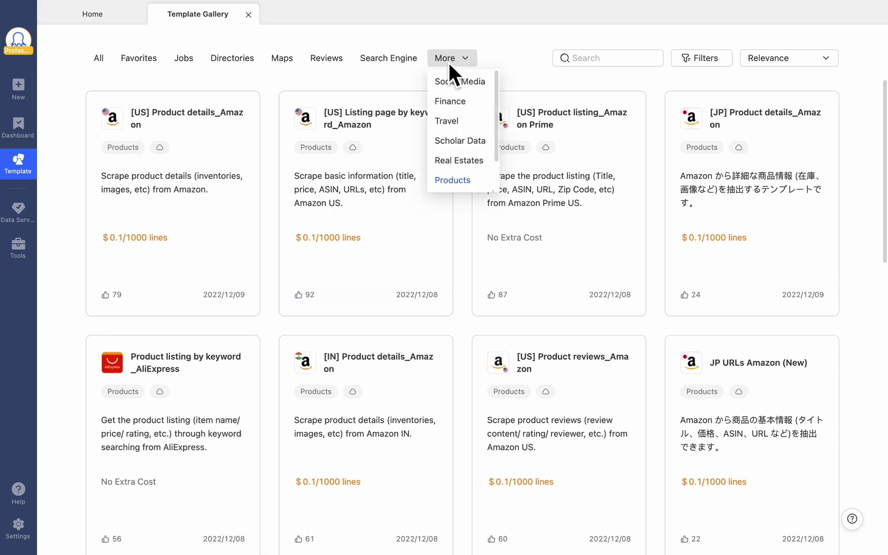
{"action": "left_click", "coordinate": [482, 85]}
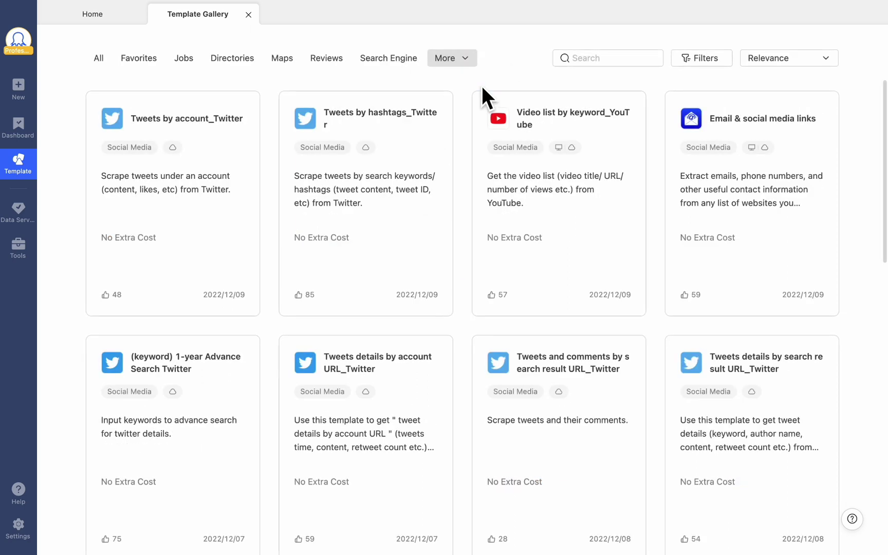
{"action": "left_click", "coordinate": [188, 64]}
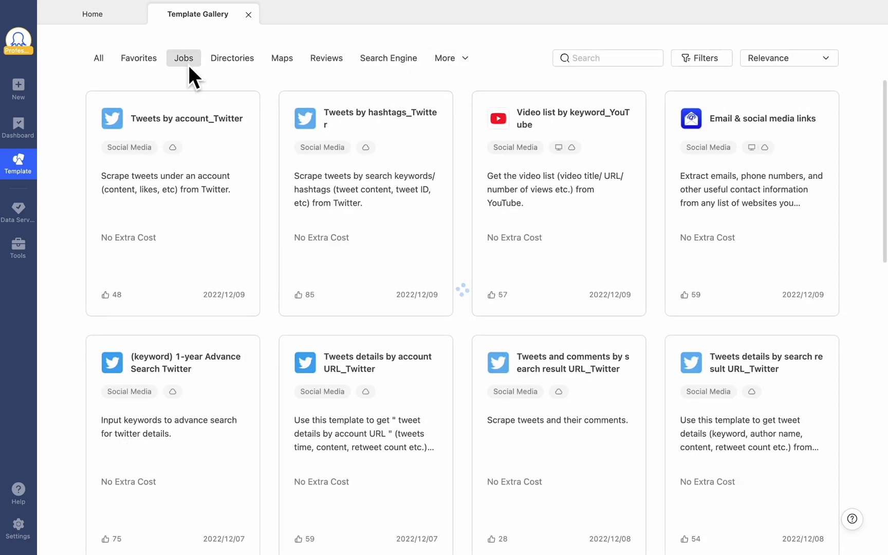
{"action": "left_click", "coordinate": [102, 64]}
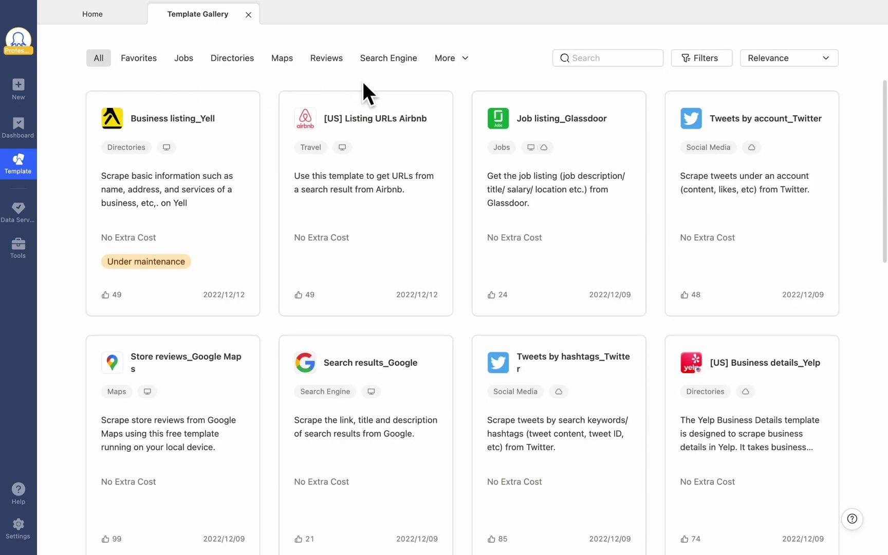
{"action": "left_click", "coordinate": [696, 60]}
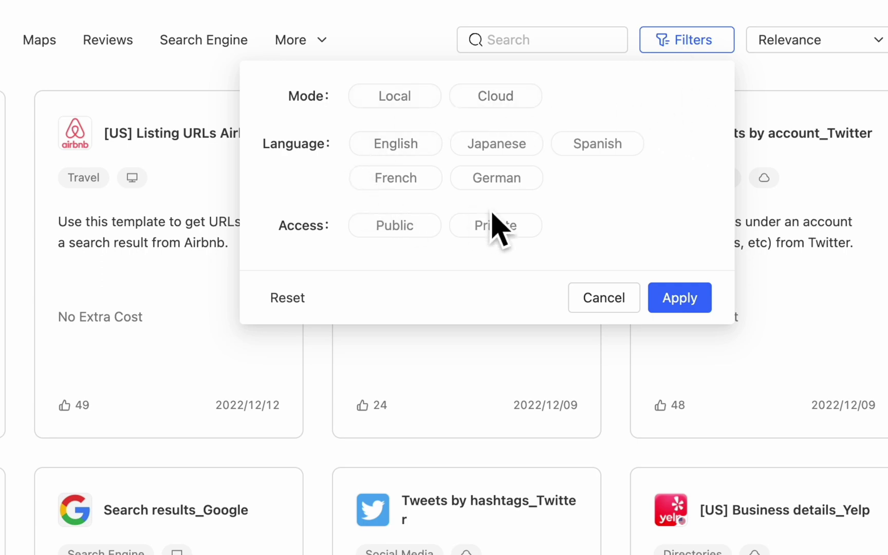
{"action": "left_click", "coordinate": [677, 298]}
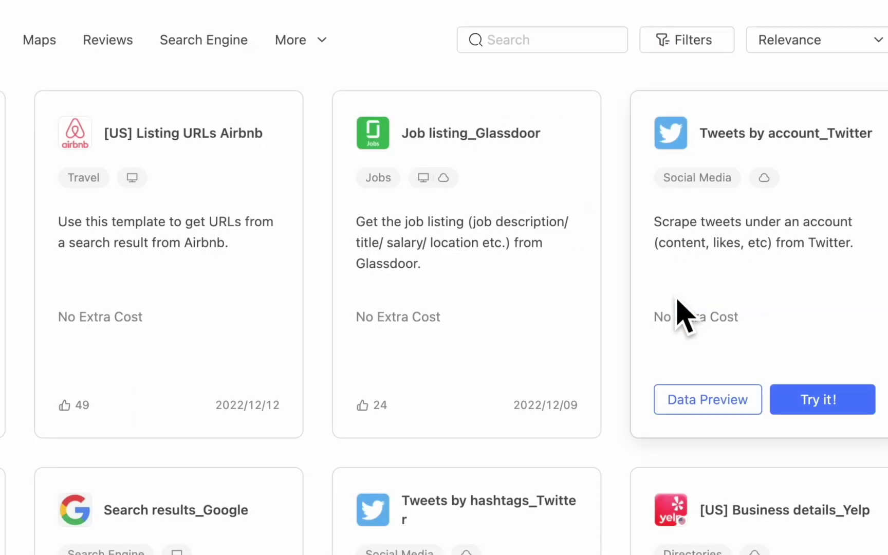
{"action": "scroll", "coordinate": [694, 224], "scroll_direction": "down", "scroll_amount": 5}
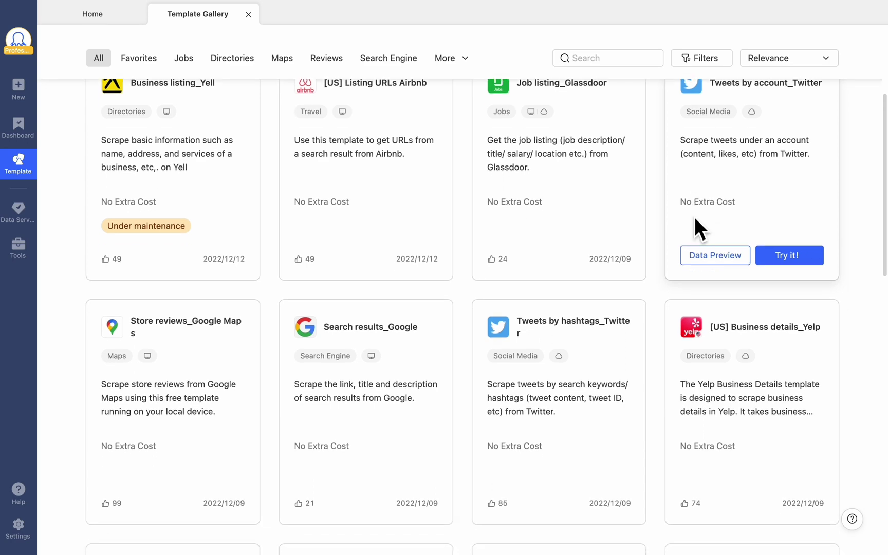
{"action": "scroll", "coordinate": [696, 185], "scroll_direction": "down", "scroll_amount": 10}
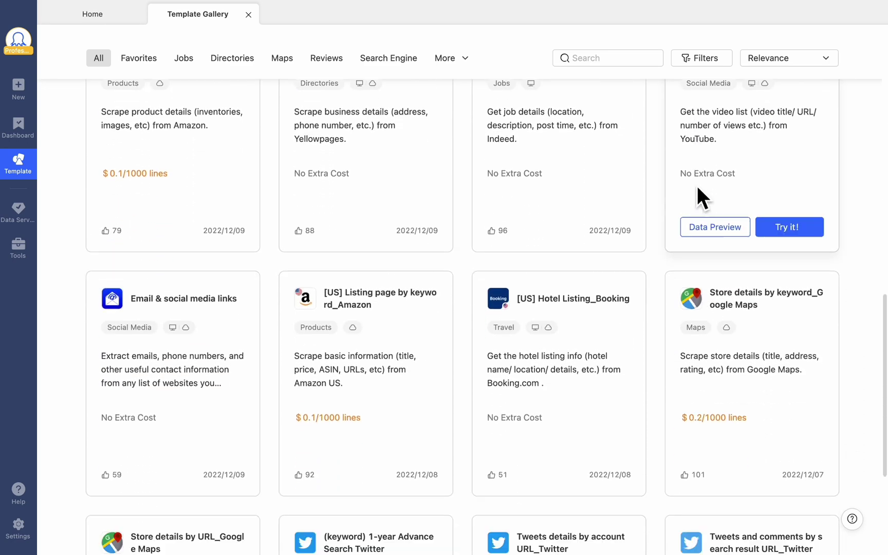
{"action": "scroll", "coordinate": [697, 186], "scroll_direction": "up", "scroll_amount": 10}
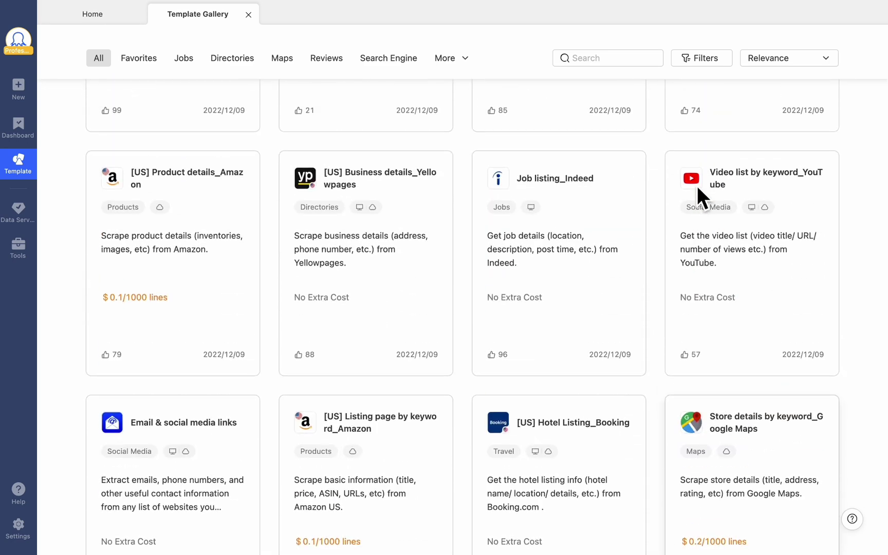
{"action": "scroll", "coordinate": [696, 185], "scroll_direction": "up", "scroll_amount": 4}
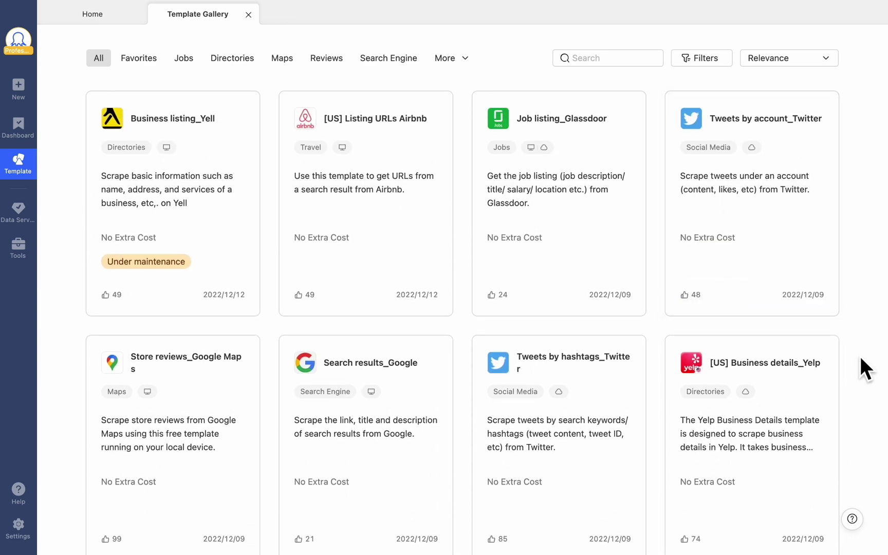
{"action": "left_click", "coordinate": [856, 530]}
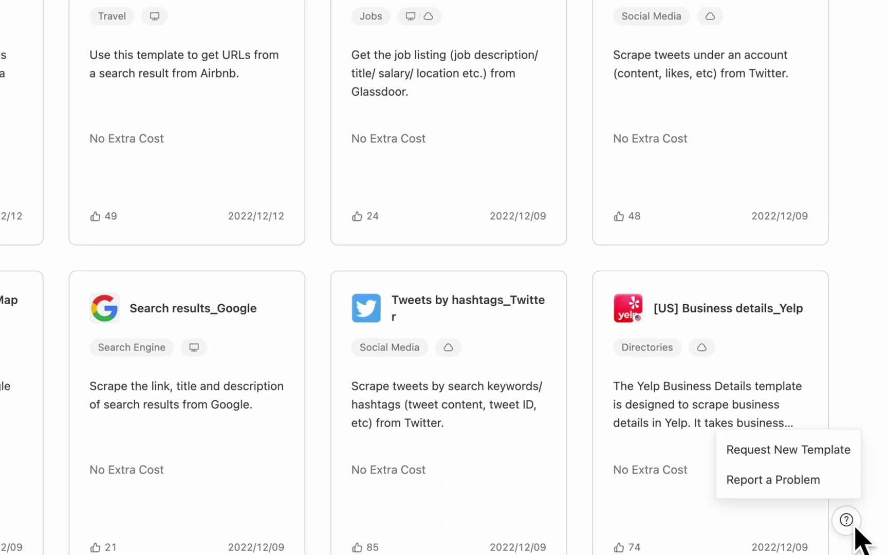
{"action": "left_click", "coordinate": [837, 459]}
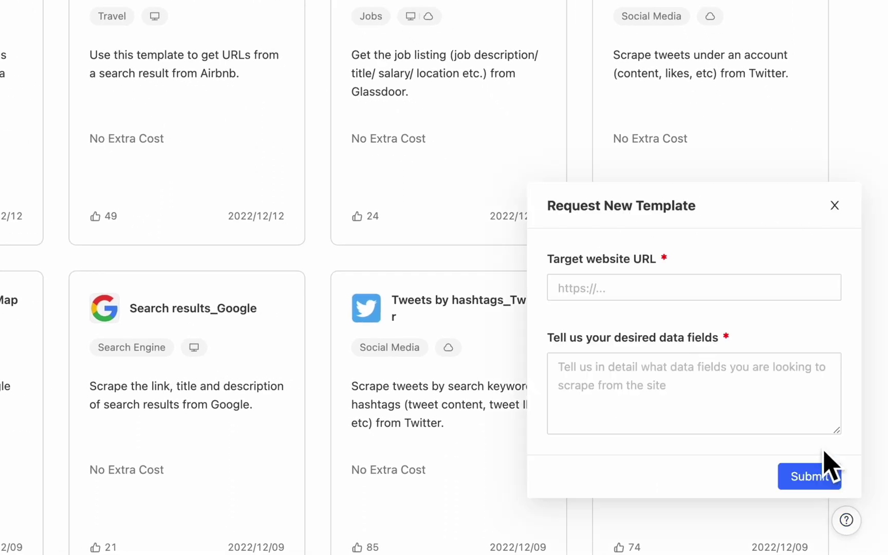
{"action": "left_click", "coordinate": [635, 294]}
{"action": "left_click", "coordinate": [726, 374]}
{"action": "left_click", "coordinate": [795, 333]}
{"action": "left_click", "coordinate": [834, 205]}
{"action": "mouse_move", "coordinate": [607, 291]}
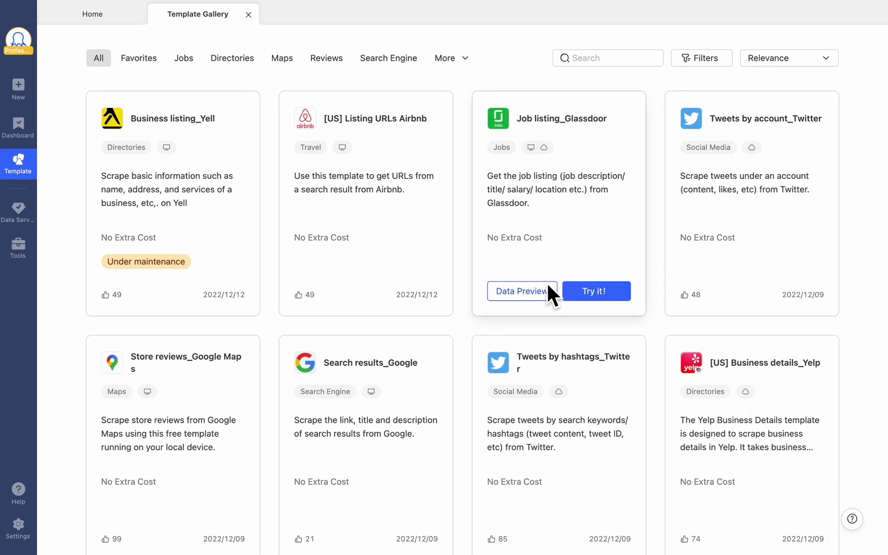
Open the Business listing_Yell template and request notification when its maintenance ends
{"action": "mouse_move", "coordinate": [247, 280]}
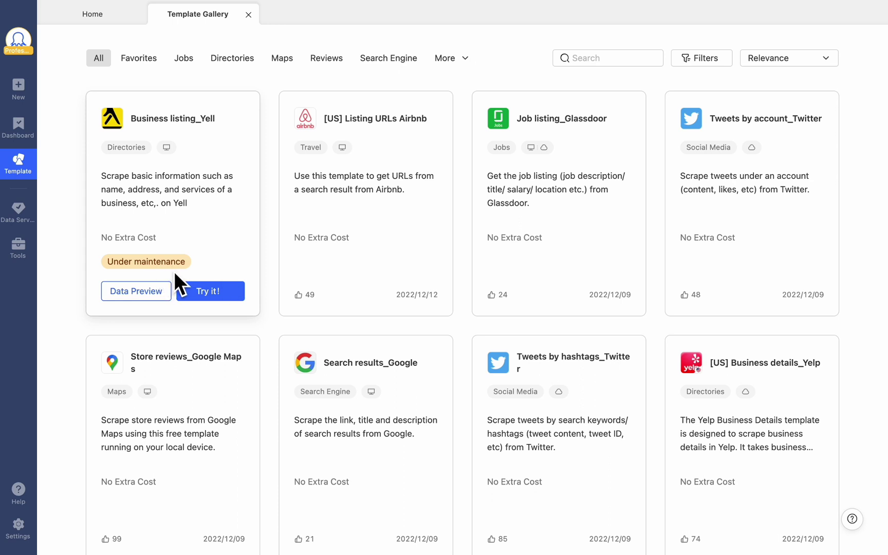
{"action": "left_click", "coordinate": [202, 232]}
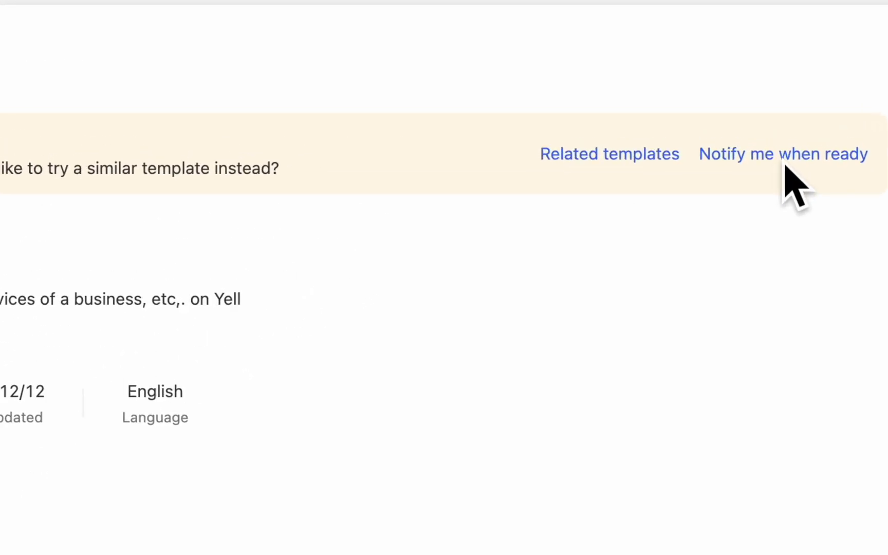
{"action": "left_click", "coordinate": [786, 157]}
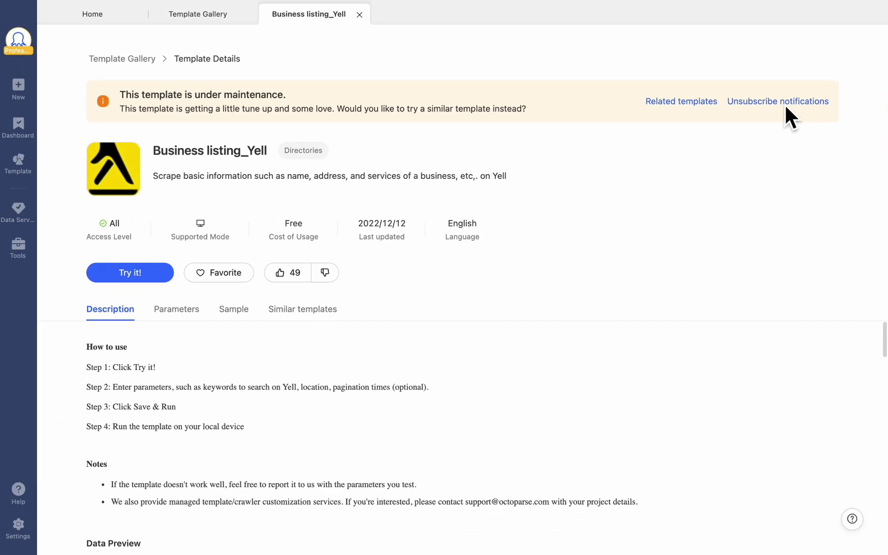
Close the Business listing_Yell tab and open the Search results_Google template card
{"action": "left_click", "coordinate": [363, 21]}
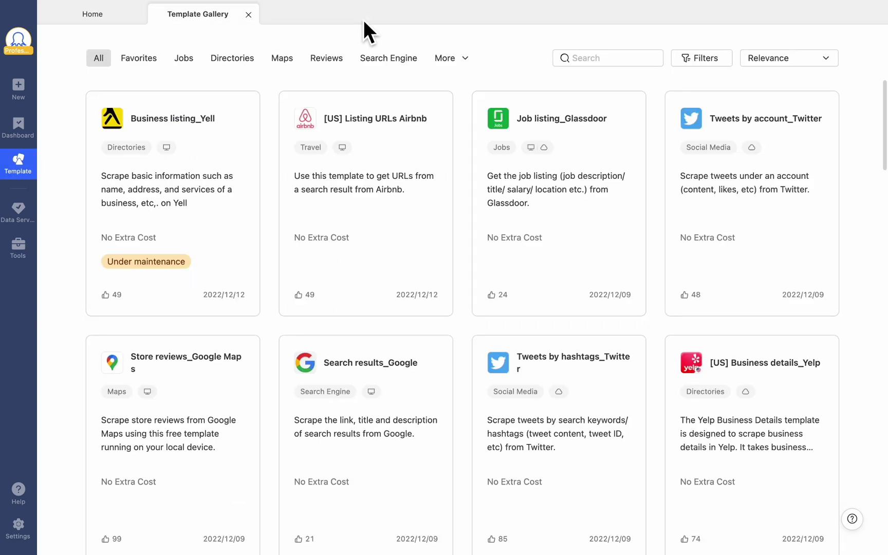
{"action": "mouse_move", "coordinate": [374, 233]}
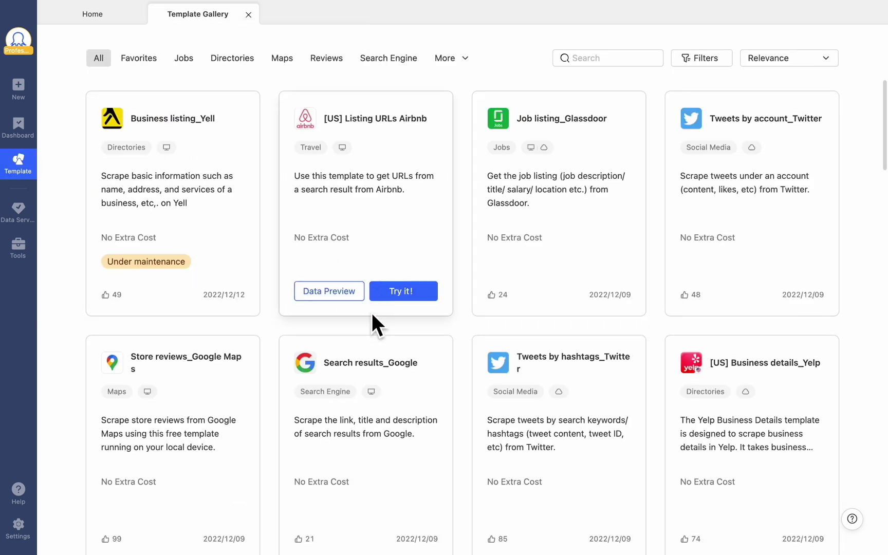
{"action": "left_click", "coordinate": [370, 361]}
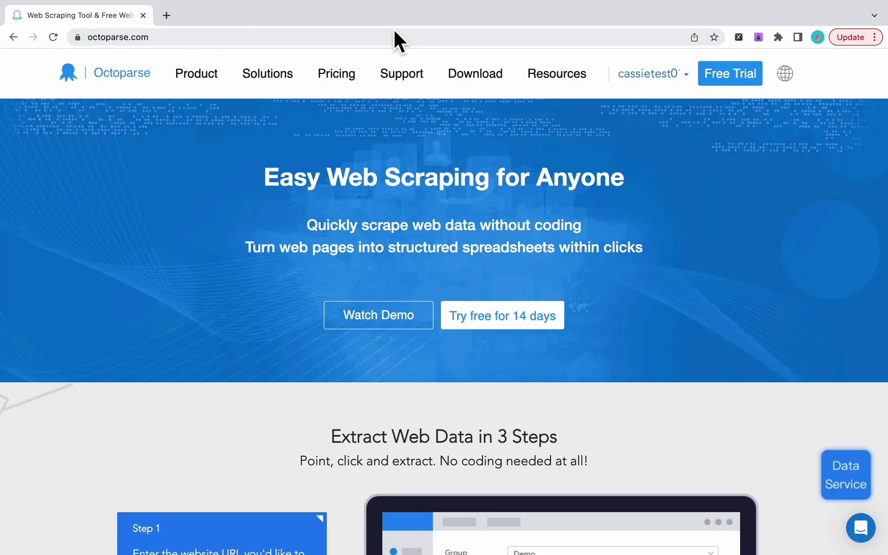
Go to the website's User Center and view the 14-day Standard Trial payment form
{"action": "mouse_move", "coordinate": [654, 76]}
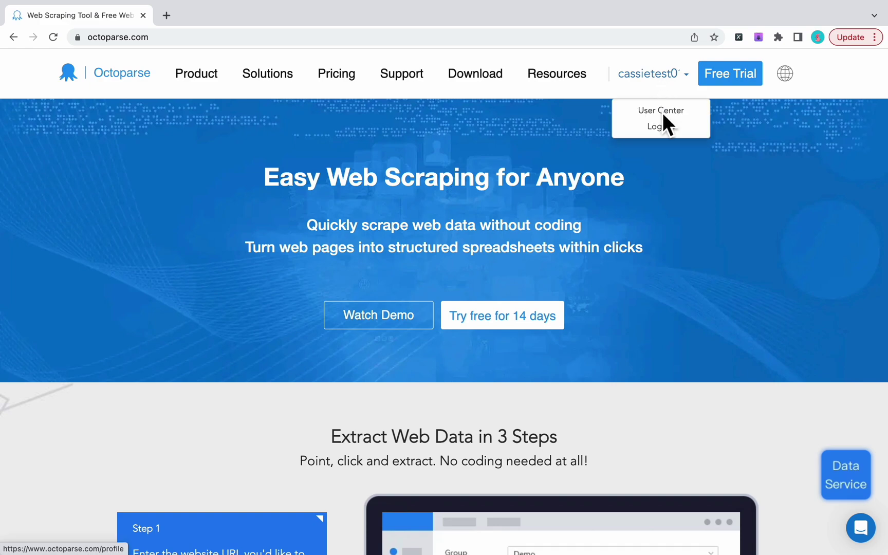
{"action": "left_click", "coordinate": [662, 113]}
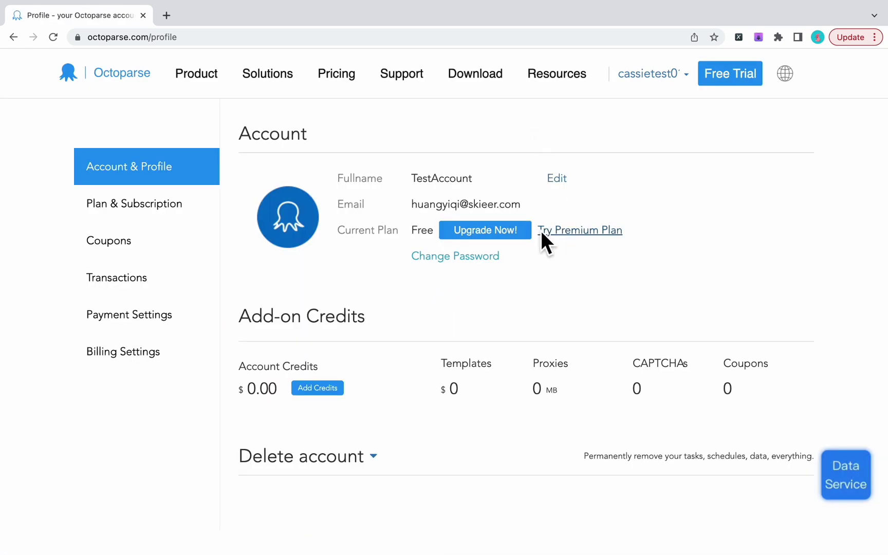
{"action": "left_click", "coordinate": [575, 231]}
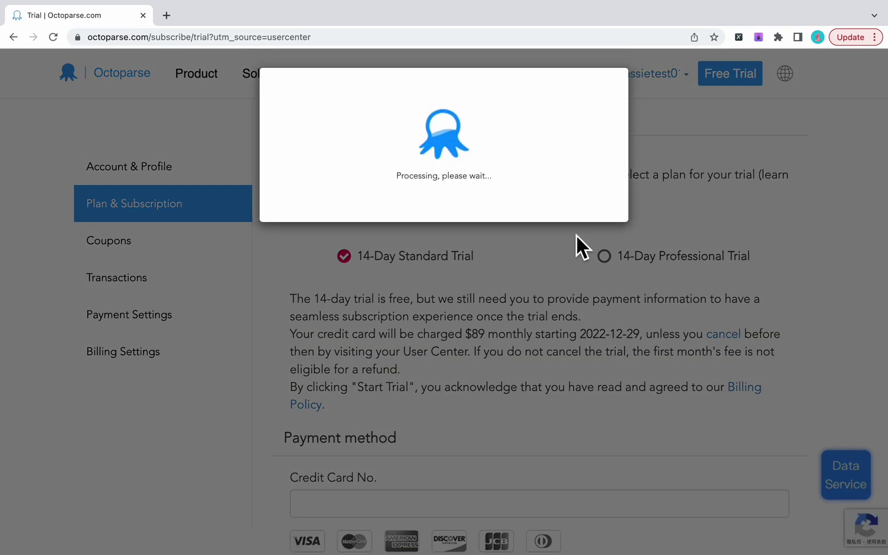
{"action": "scroll", "coordinate": [575, 236], "scroll_direction": "down", "scroll_amount": 4}
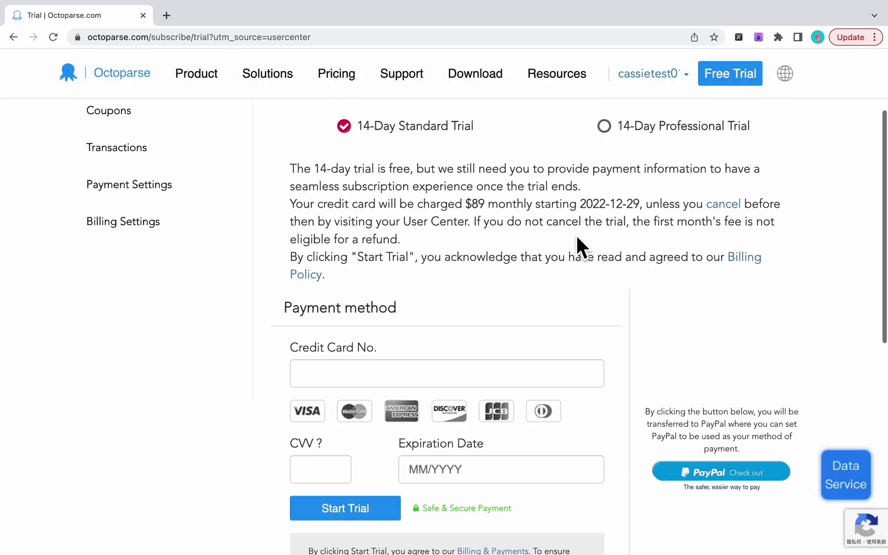
{"action": "scroll", "coordinate": [576, 236], "scroll_direction": "down", "scroll_amount": 1}
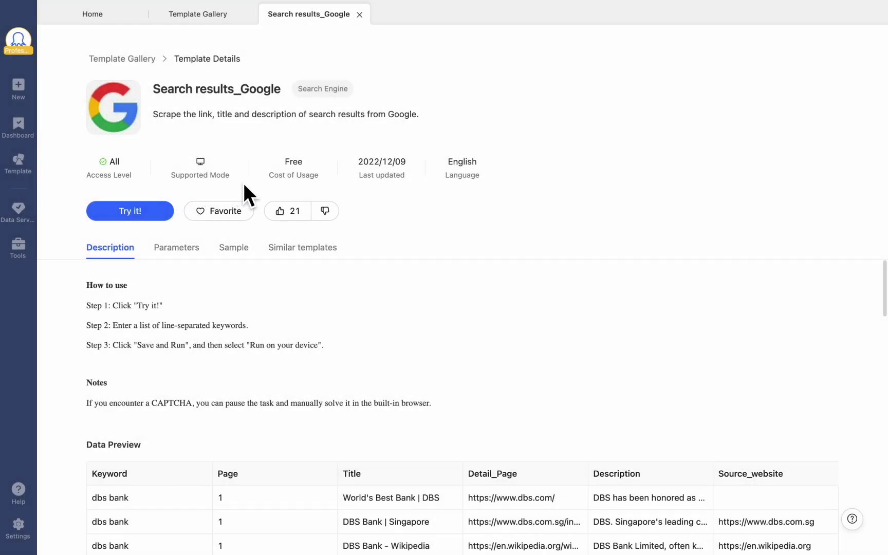
Flag a blank, missing or misplaced data field in Report a Problem, then close it unsent
{"action": "mouse_move", "coordinate": [204, 169]}
{"action": "left_click", "coordinate": [330, 217]}
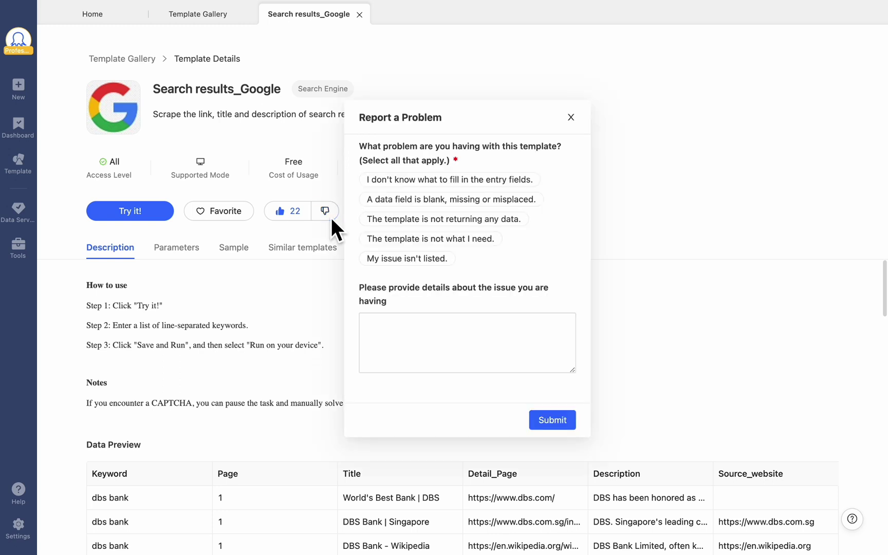
{"action": "left_click", "coordinate": [514, 200]}
{"action": "left_click", "coordinate": [571, 117]}
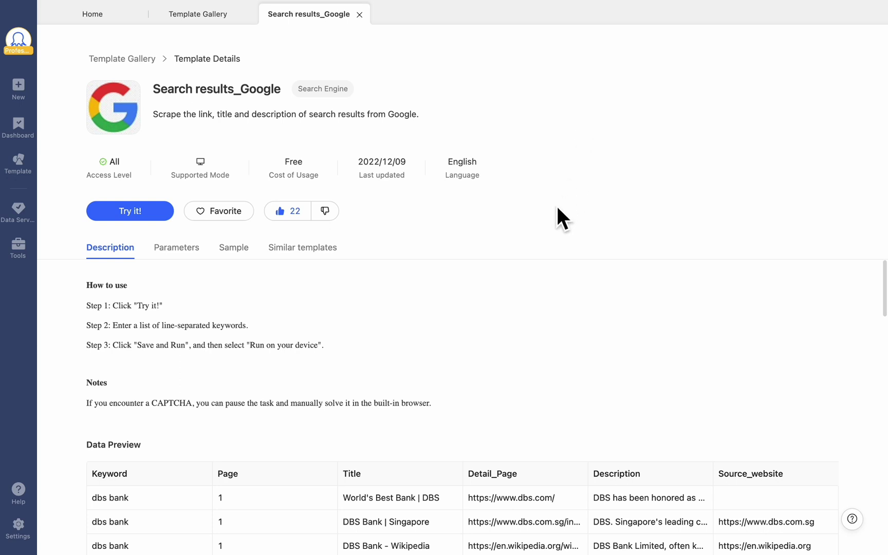
Favorite Search results_Google, confirm it under the gallery's Favorites filter, then review its details page
{"action": "left_click", "coordinate": [224, 212]}
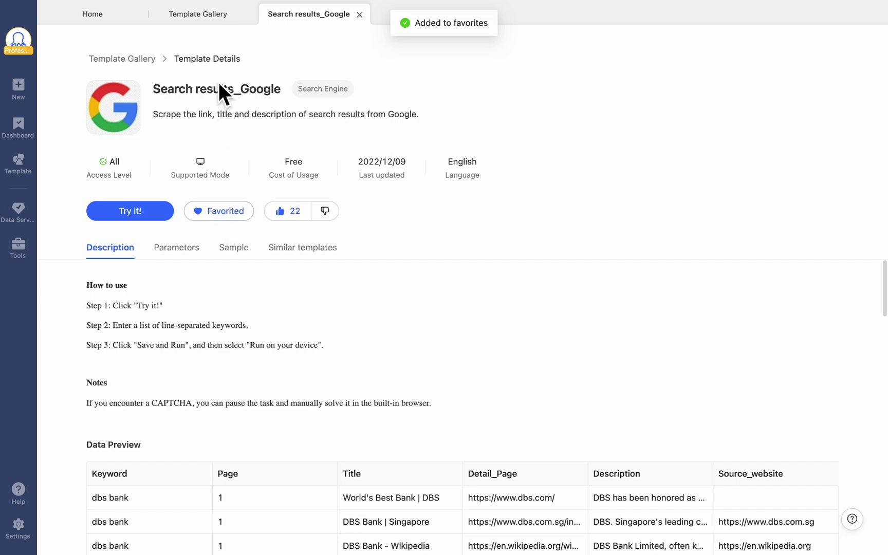
{"action": "left_click", "coordinate": [199, 18]}
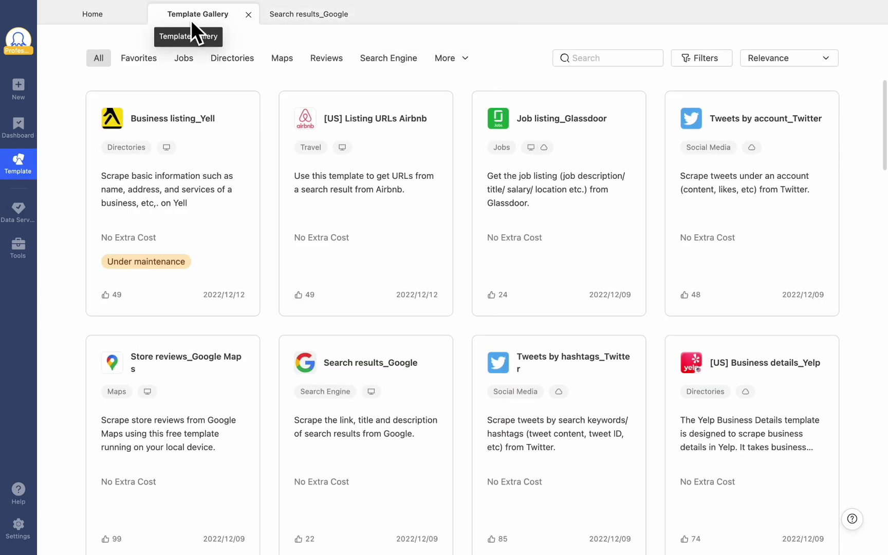
{"action": "left_click", "coordinate": [143, 62]}
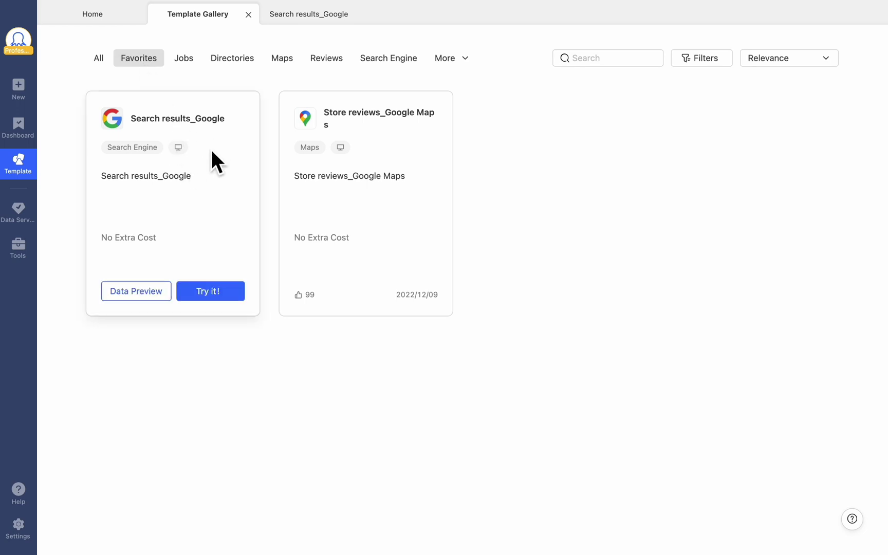
{"action": "left_click", "coordinate": [306, 18]}
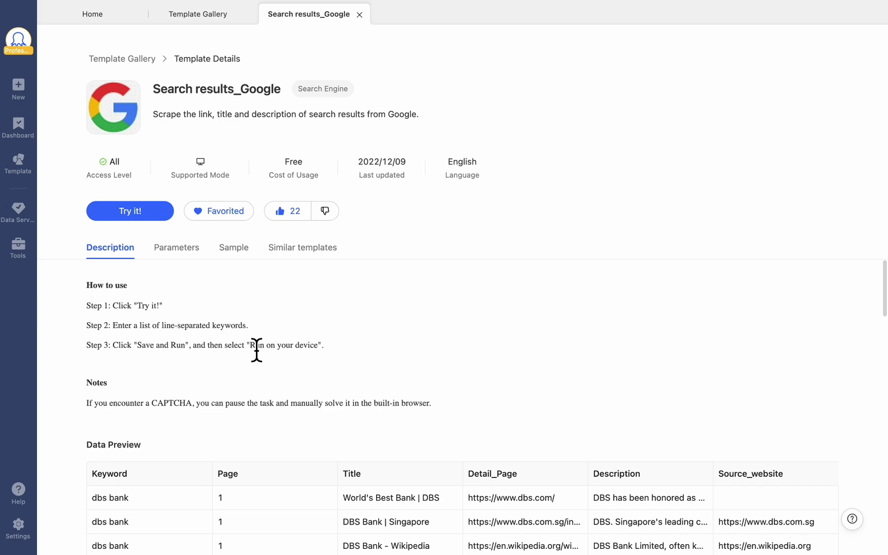
{"action": "scroll", "coordinate": [256, 349], "scroll_direction": "down", "scroll_amount": 10}
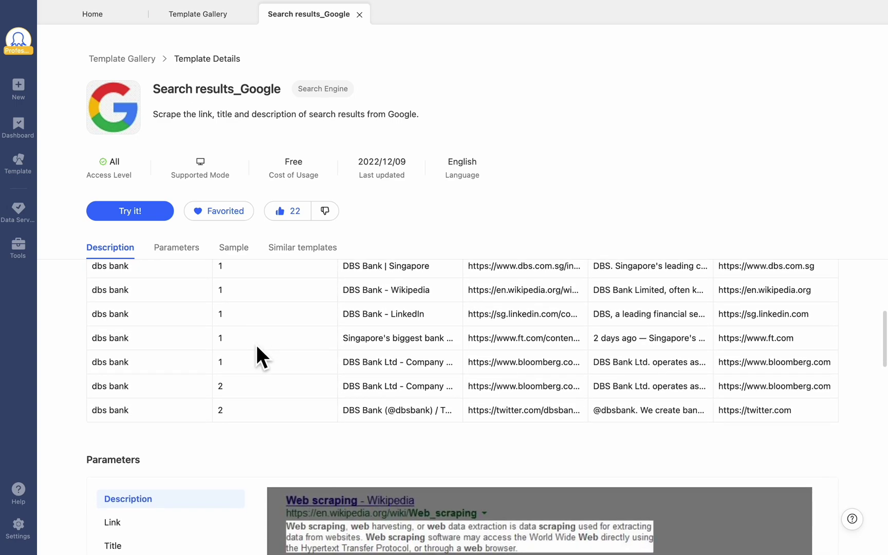
{"action": "scroll", "coordinate": [257, 347], "scroll_direction": "down", "scroll_amount": 15}
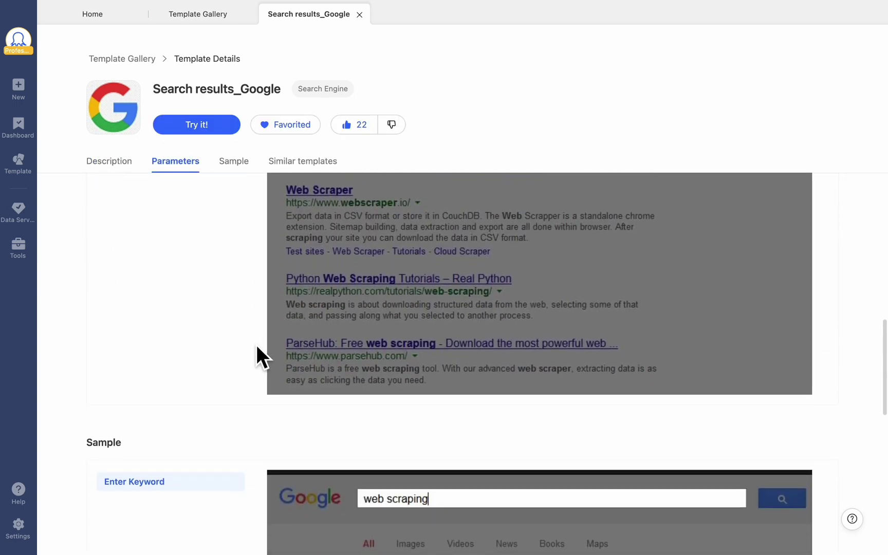
{"action": "scroll", "coordinate": [257, 347], "scroll_direction": "down", "scroll_amount": 9}
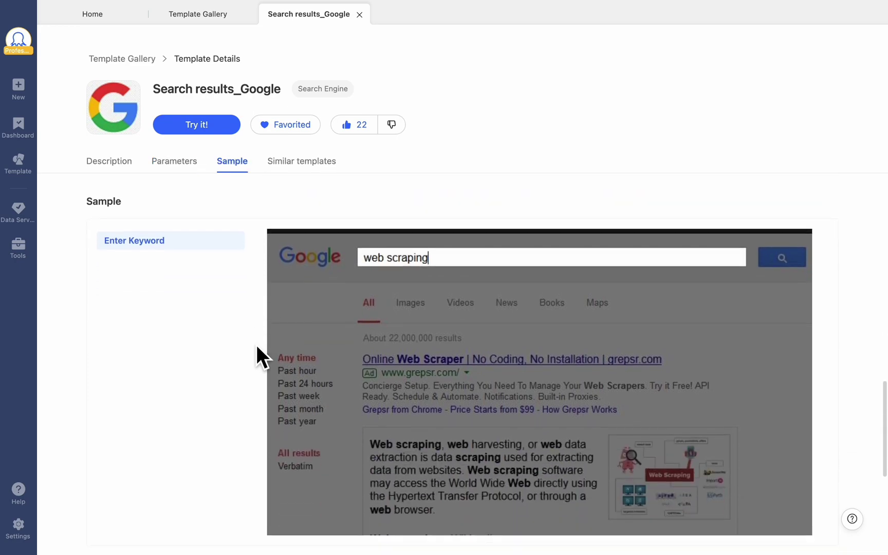
{"action": "scroll", "coordinate": [256, 347], "scroll_direction": "down", "scroll_amount": 4}
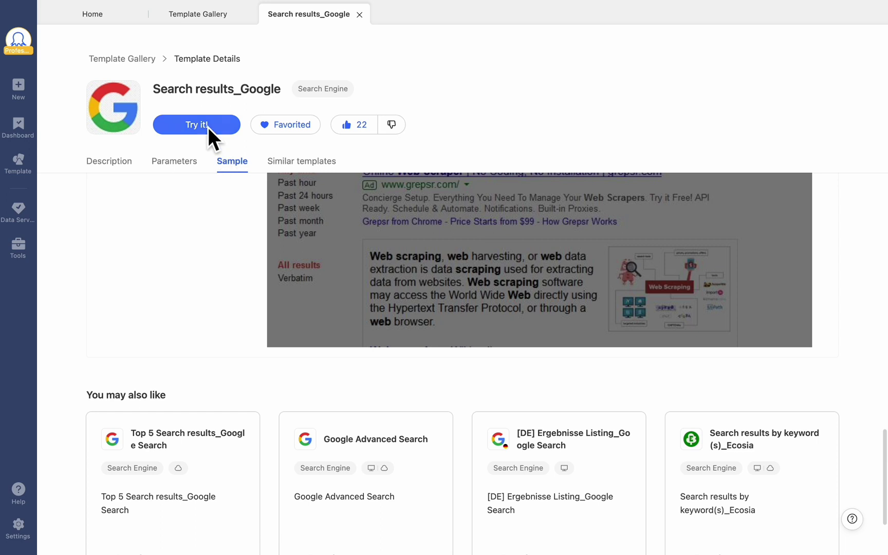
Set the Google template's keyword to 'web scraping' and page size to 10, then start it
{"action": "left_click", "coordinate": [208, 127]}
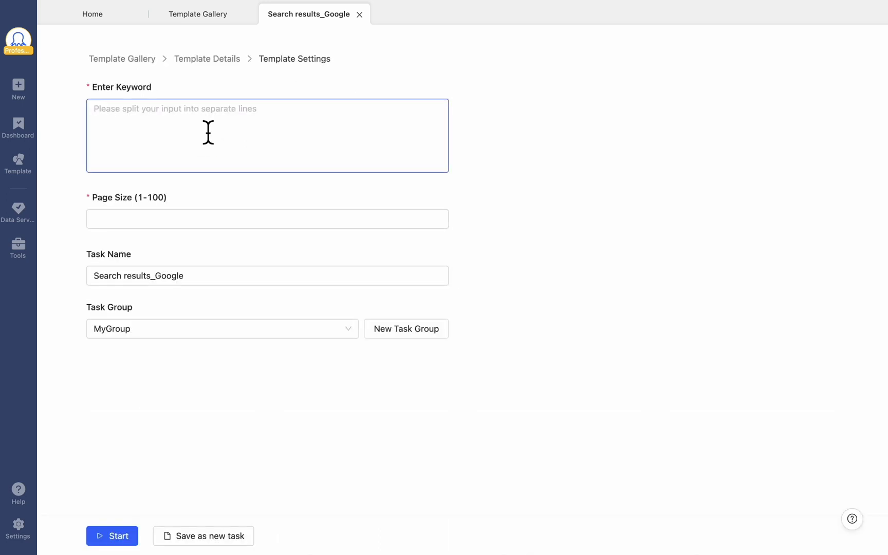
{"action": "left_click", "coordinate": [182, 128]}
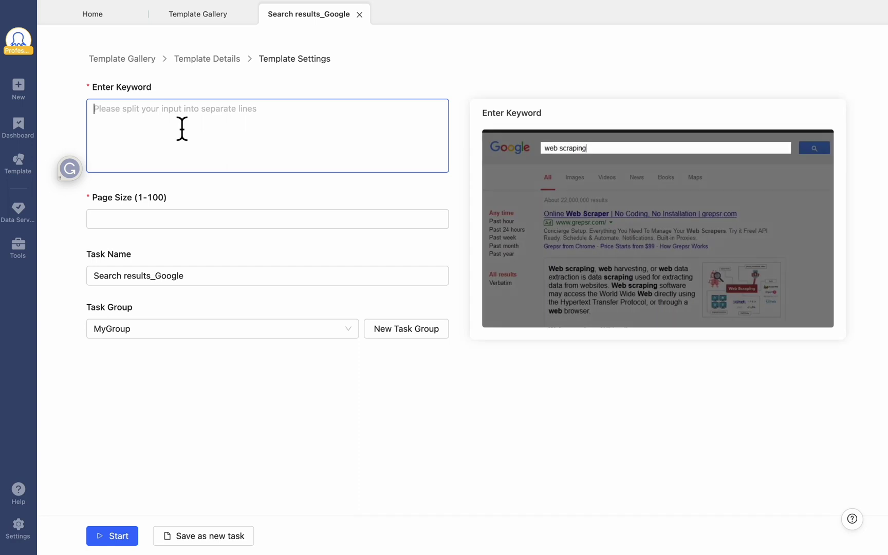
{"action": "type", "text": "web scraping"}
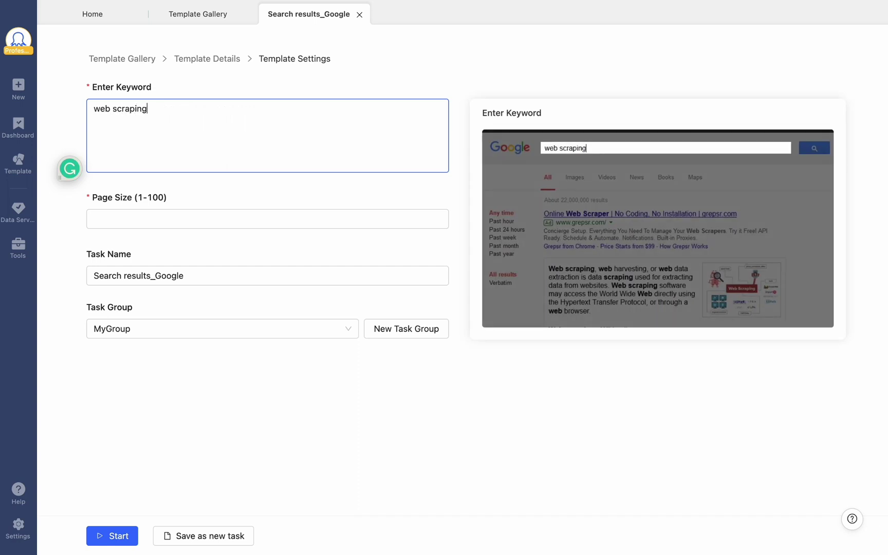
{"action": "left_click", "coordinate": [163, 222]}
{"action": "type", "text": "10"}
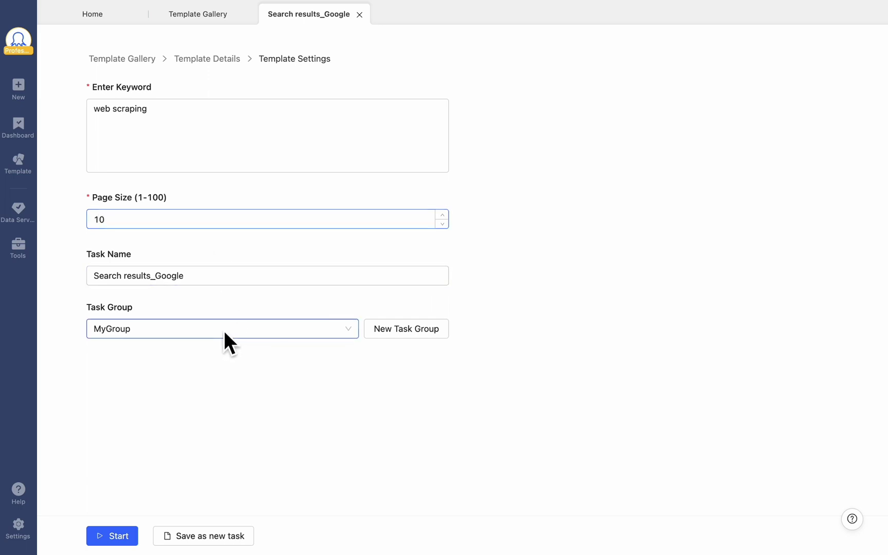
{"action": "left_click", "coordinate": [209, 120]}
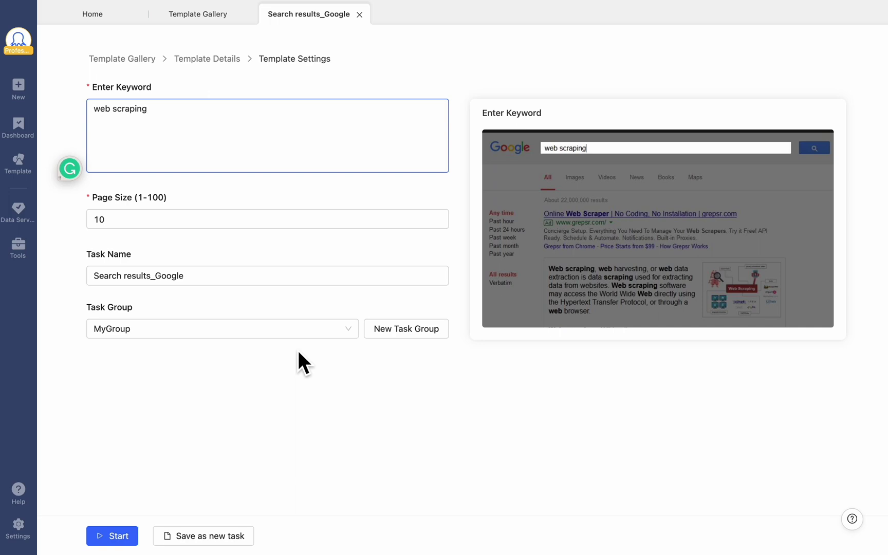
{"action": "left_click", "coordinate": [125, 540]}
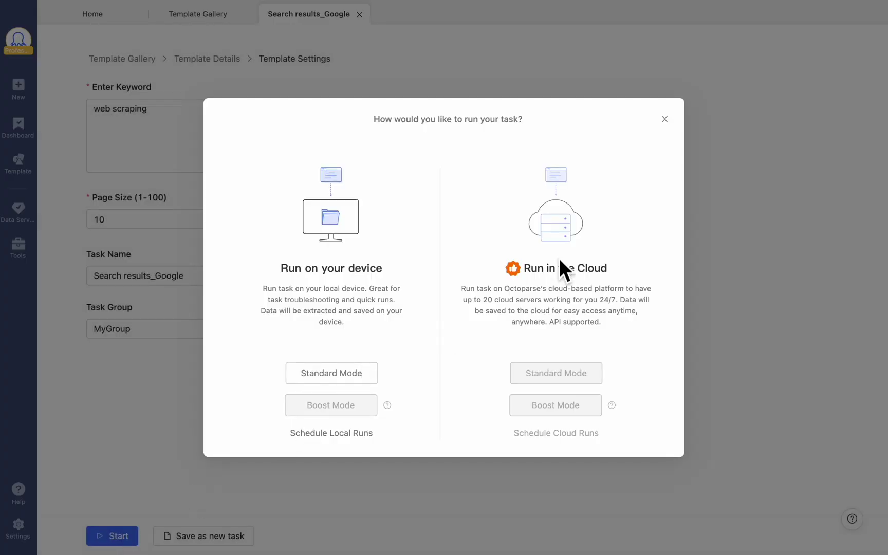
Skip running, save the Google search configuration as a new task, and view the Dashboard
{"action": "left_click", "coordinate": [664, 120]}
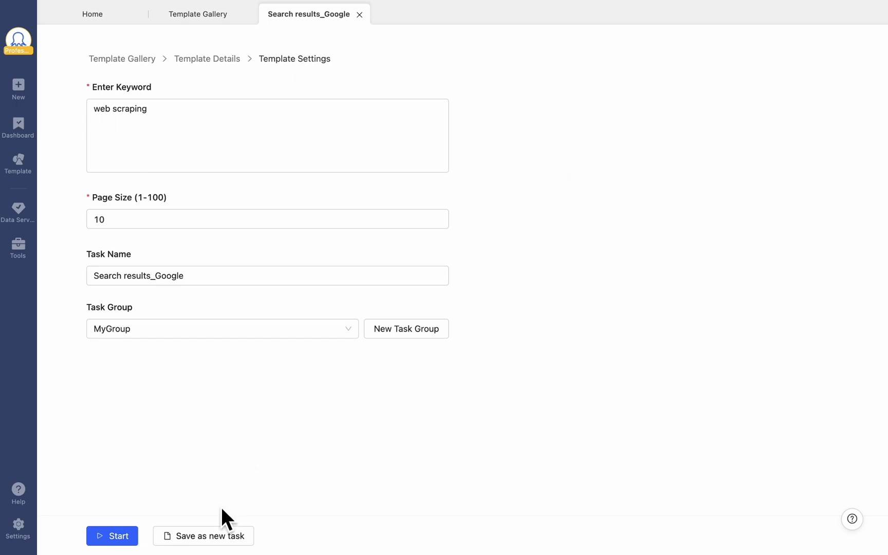
{"action": "left_click", "coordinate": [221, 543]}
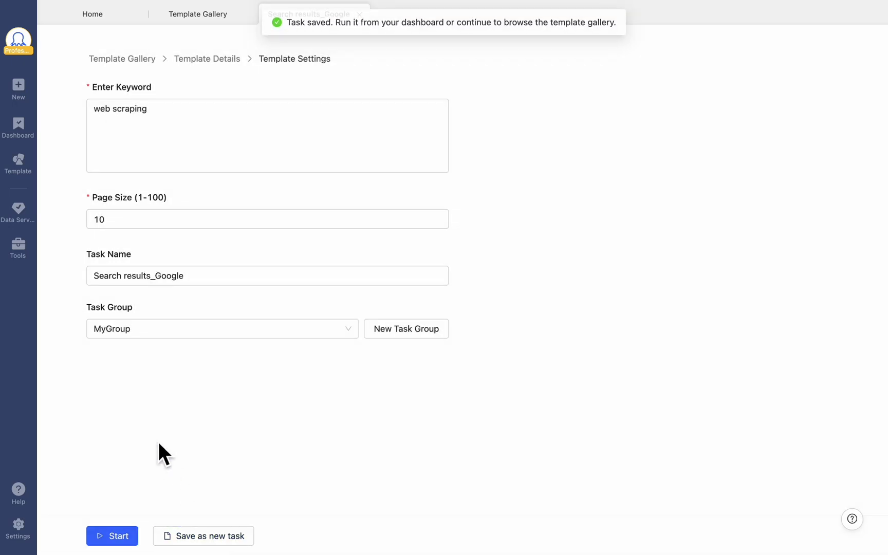
{"action": "left_click", "coordinate": [27, 137]}
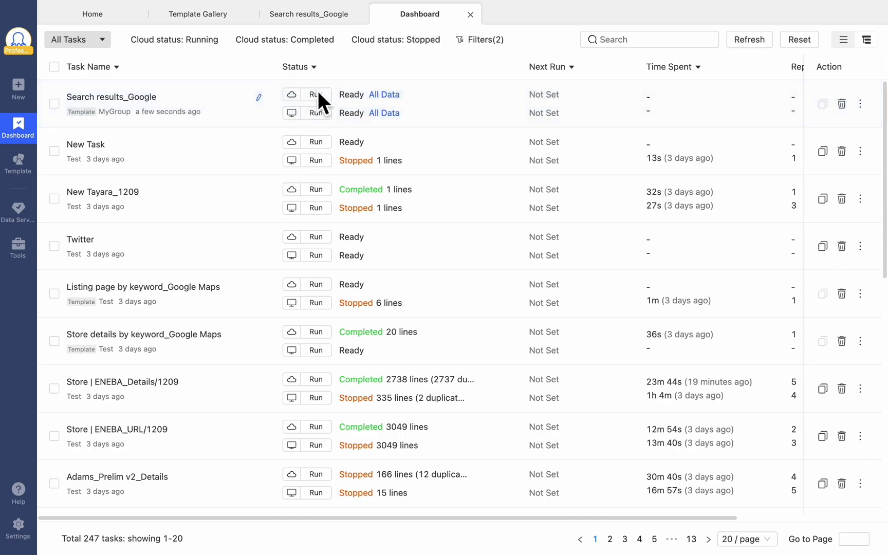
Run Search results_Google locally from the Dashboard and acknowledge the Running Modes notice
{"action": "left_click", "coordinate": [315, 113]}
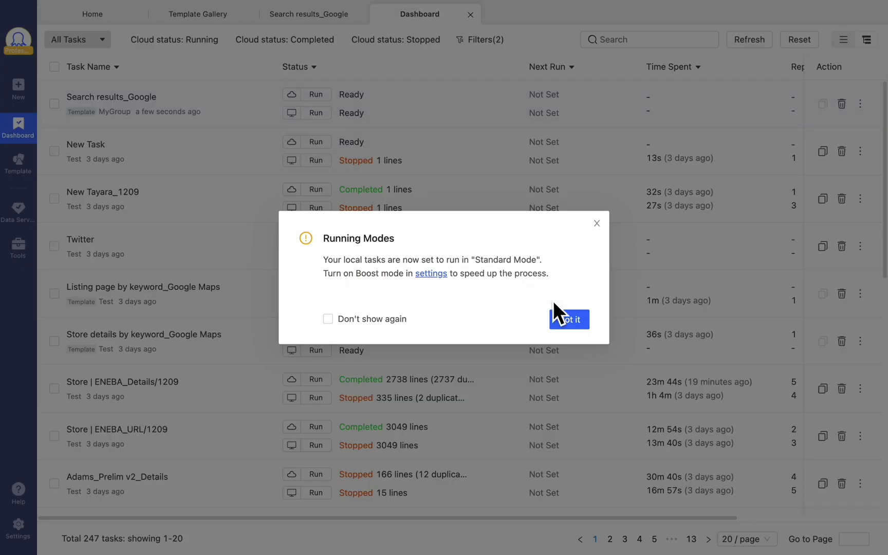
{"action": "left_click", "coordinate": [565, 317]}
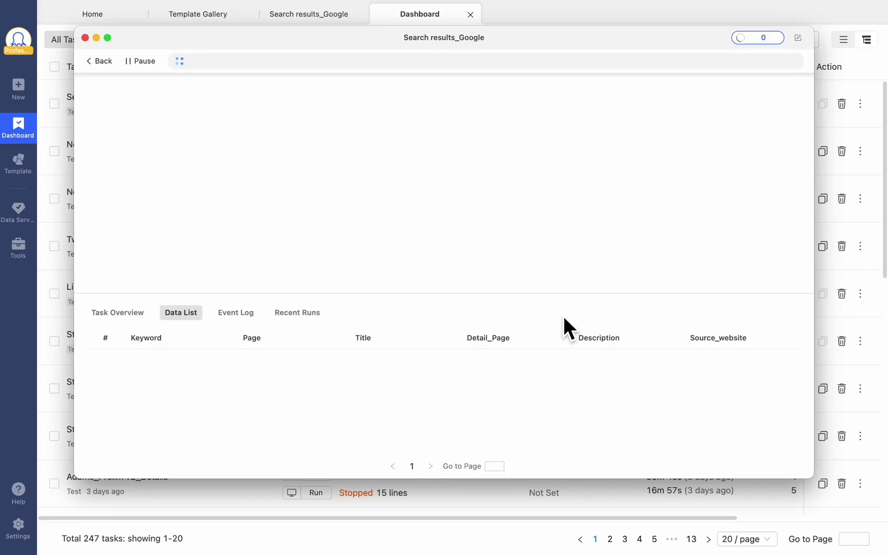